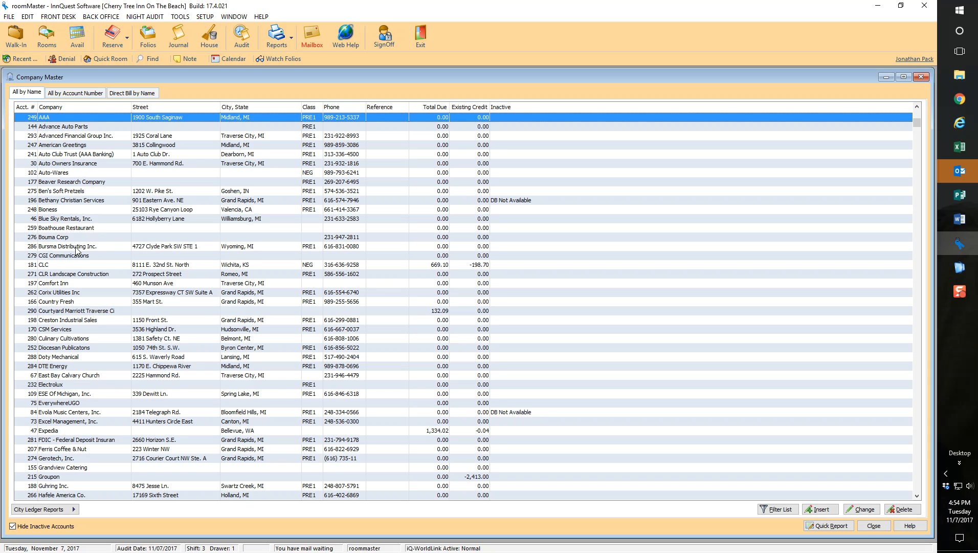
Step: Open the Beaver Research Company account and check the rate code in its preferred rate details
double_click(75, 186)
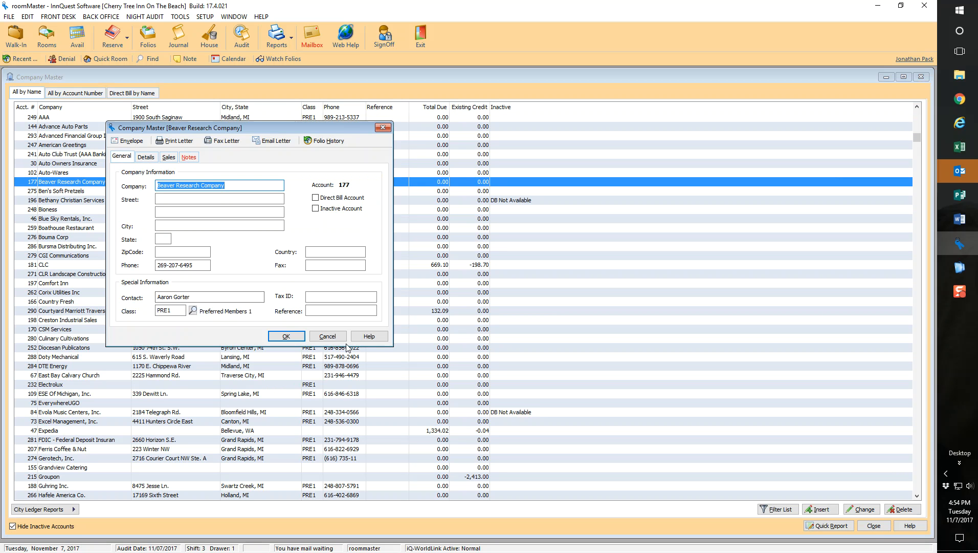
click(146, 157)
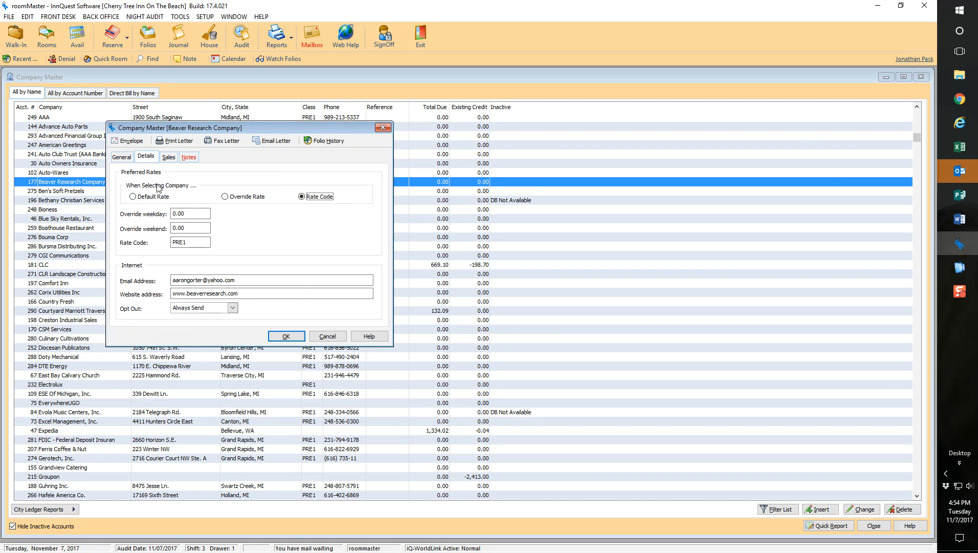
drag(189, 242, 146, 243)
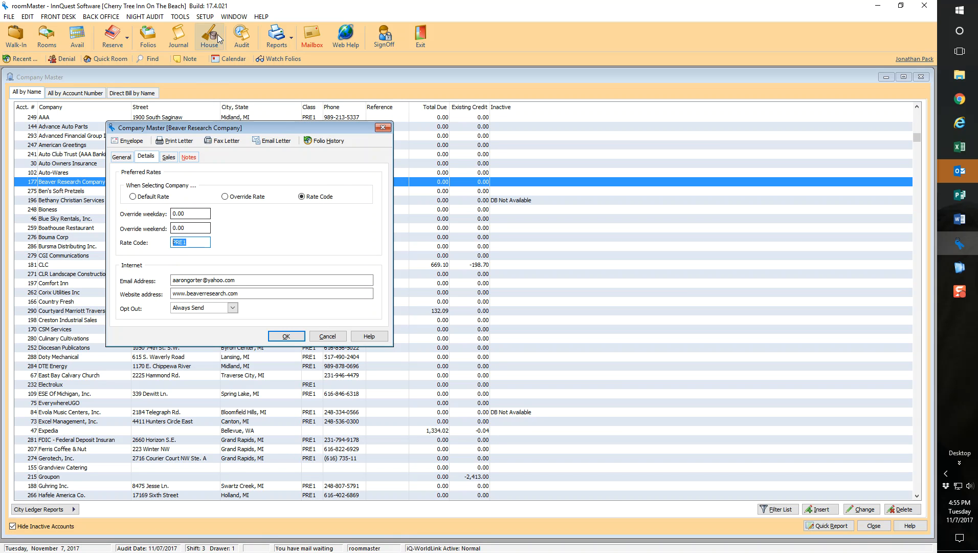
Step: Open the PRE1 Preferred Corporate Member 1 rate code for editing from the rate code setup
click(207, 17)
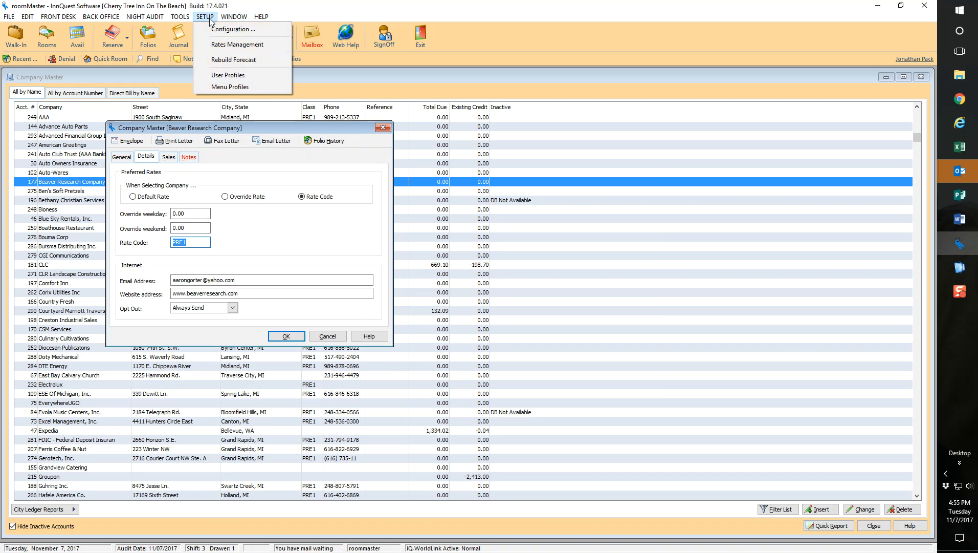
click(233, 45)
click(334, 370)
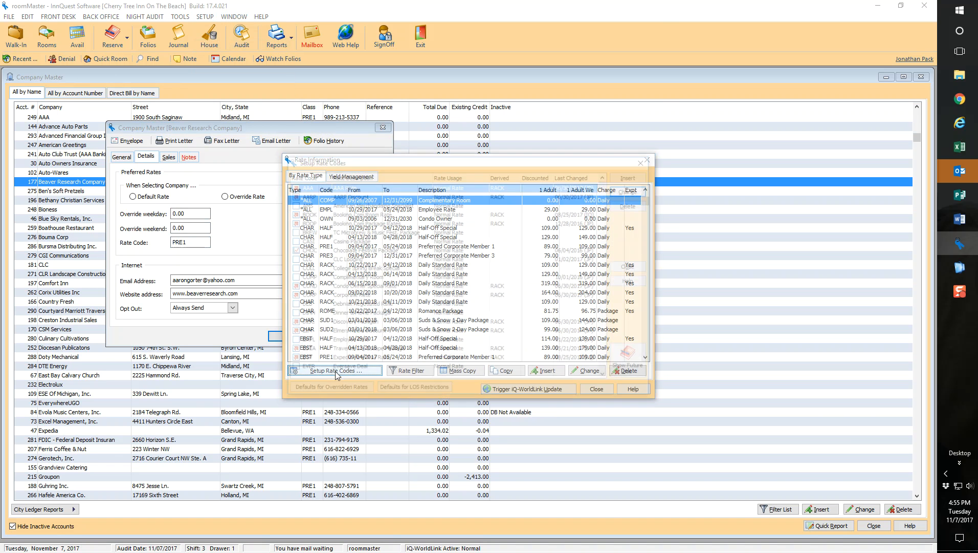
key(p)
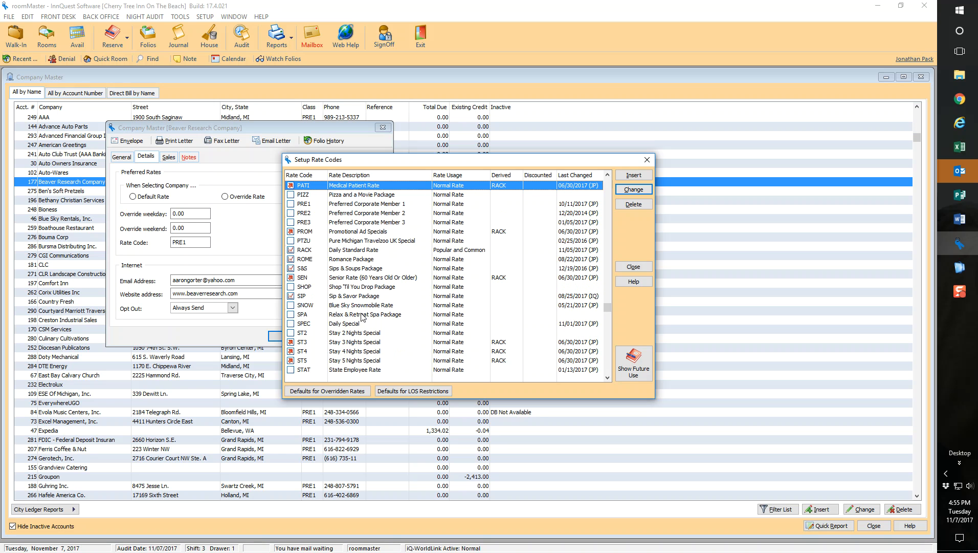
double_click(346, 205)
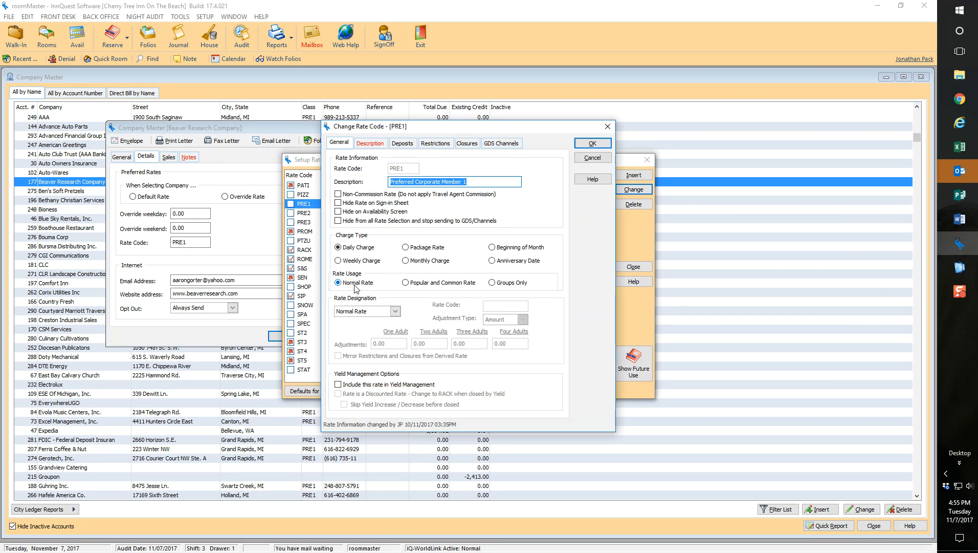
Step: Select IQ-WebBook as a GDS channel for the PRE1 rate code, save it and close rate management
click(506, 144)
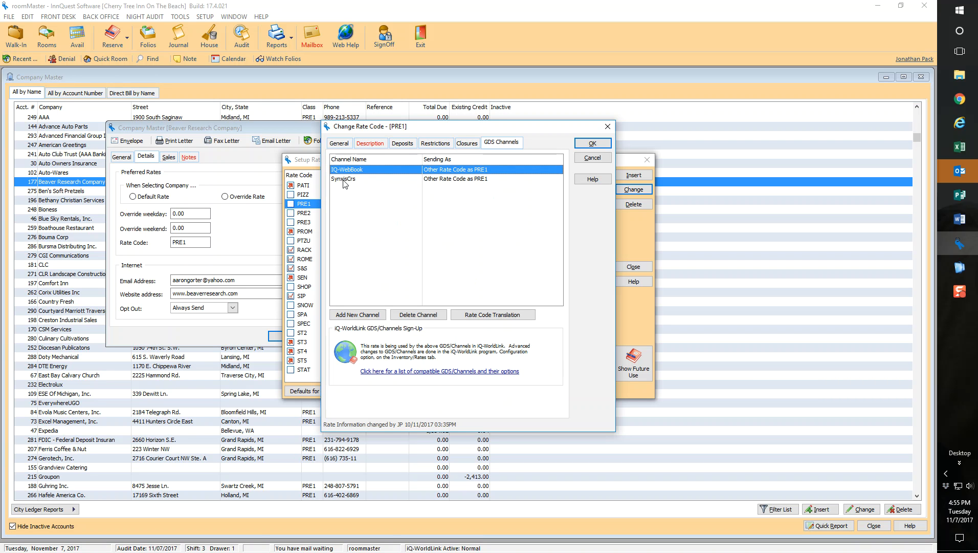
click(366, 315)
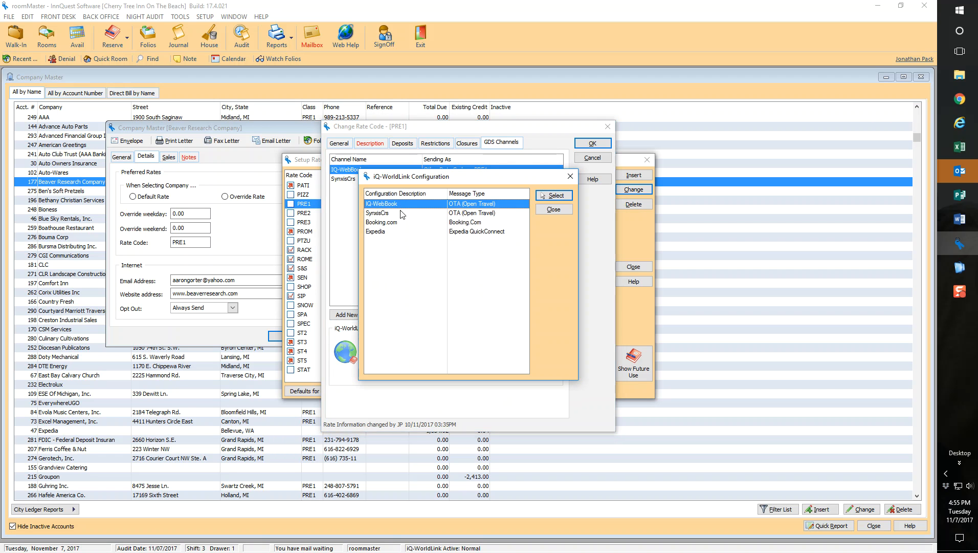
click(553, 196)
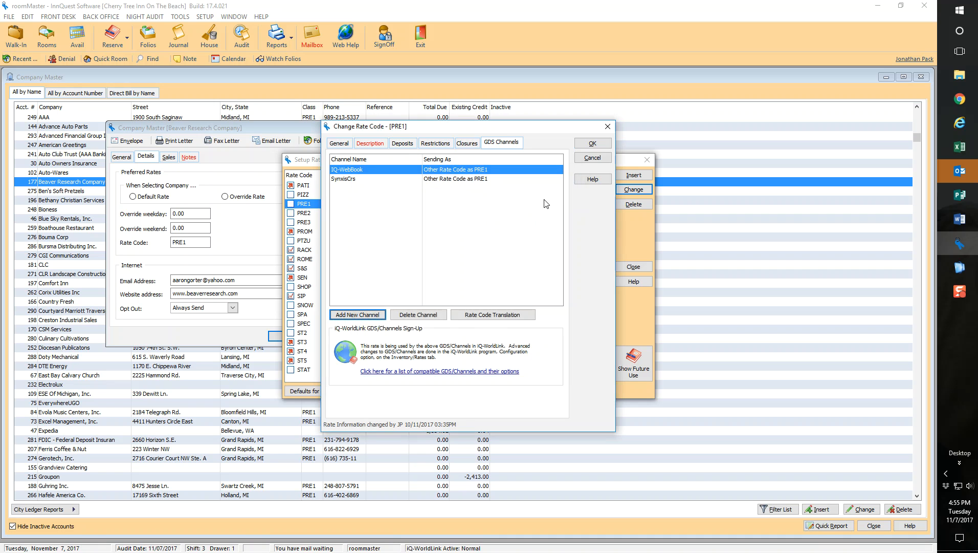
click(594, 144)
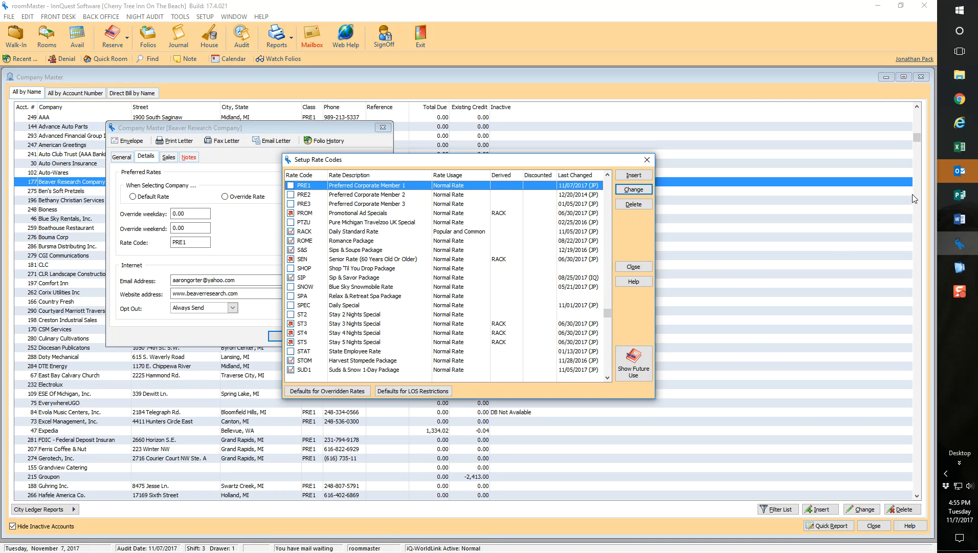
click(624, 269)
click(593, 391)
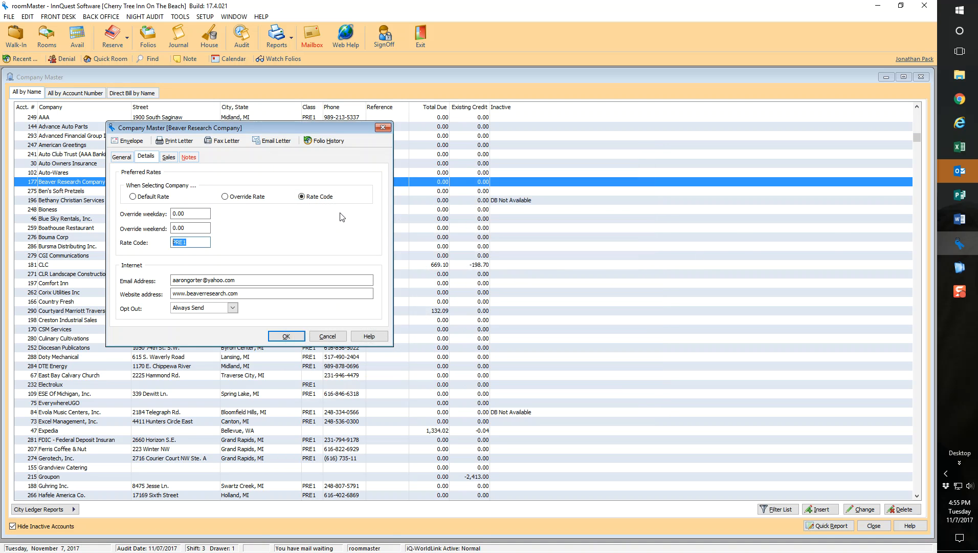
Step: Open the valid values of the Market Segment user field in the configuration and browse the list
click(122, 158)
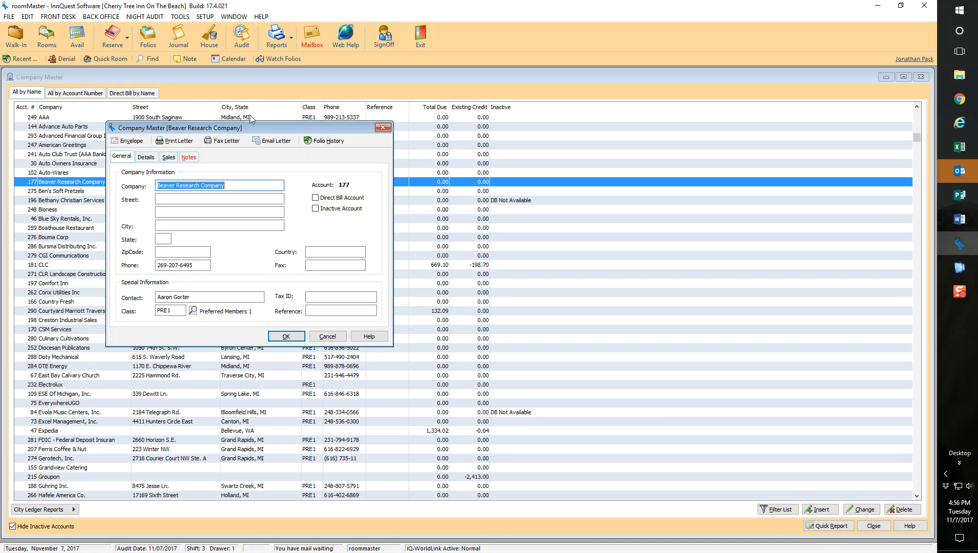
click(212, 16)
click(222, 32)
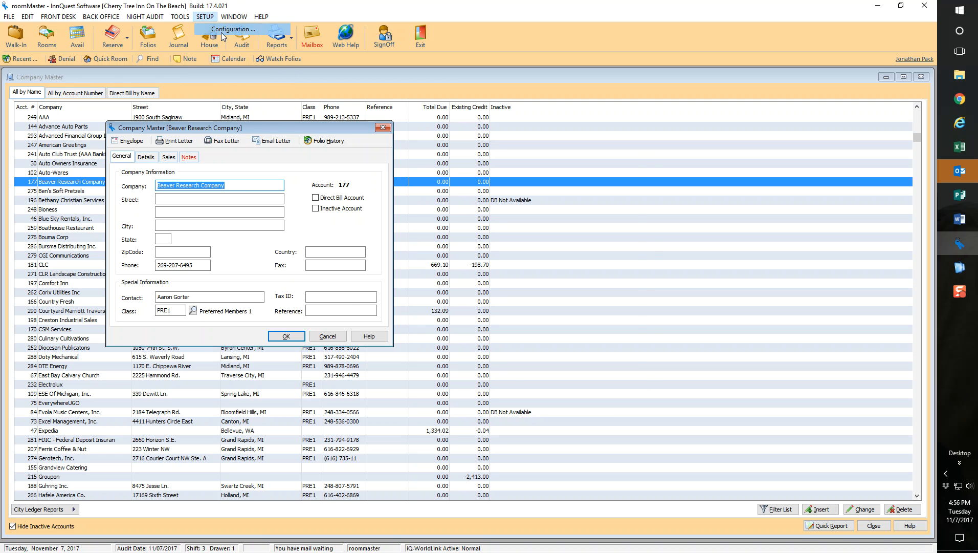
click(309, 227)
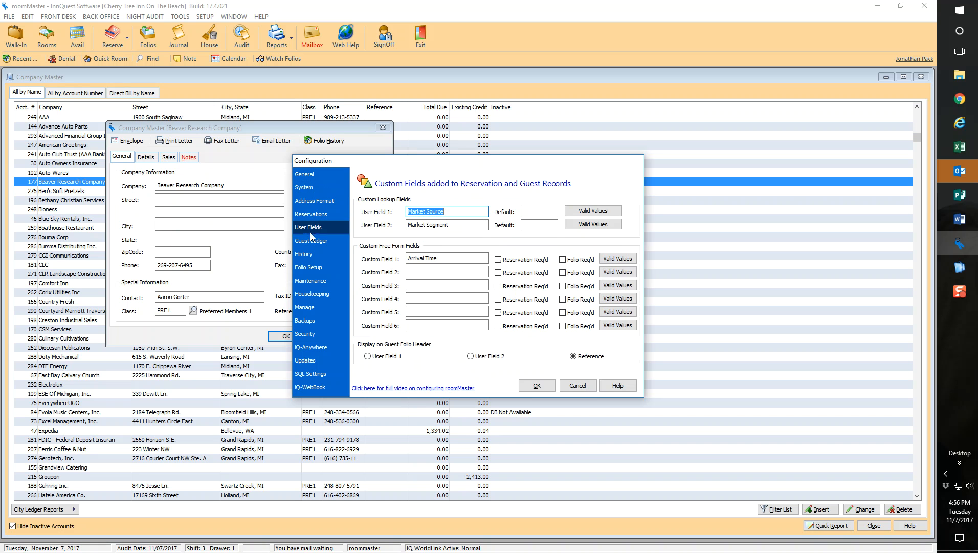
click(412, 226)
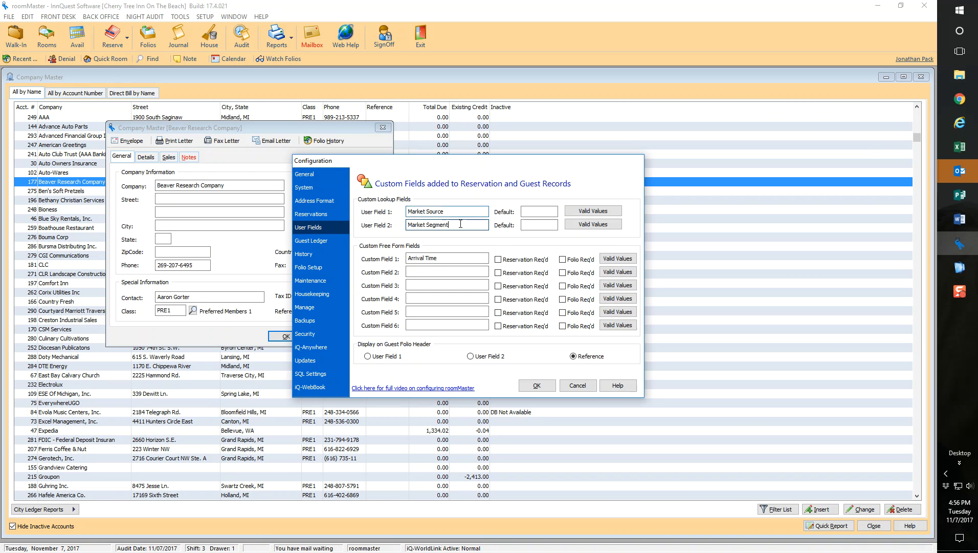
click(598, 226)
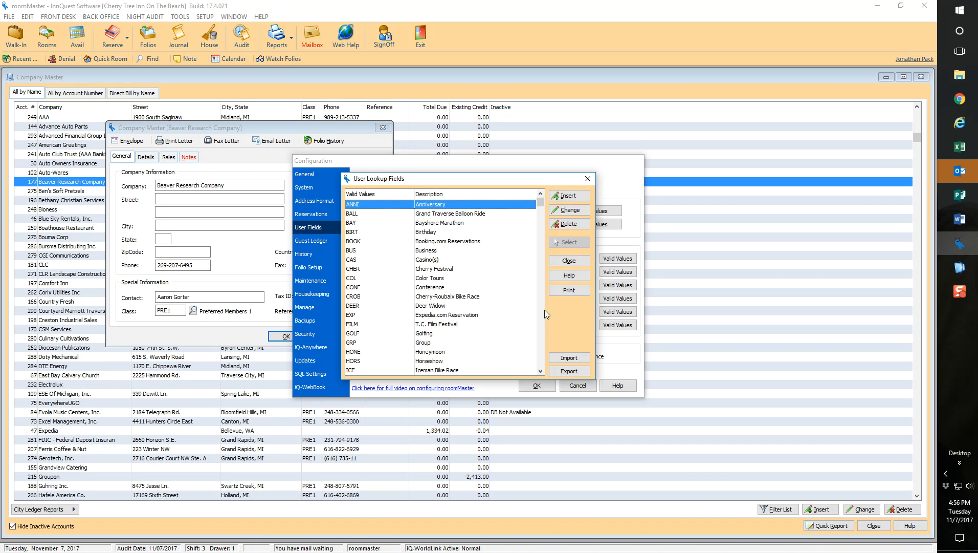
click(469, 315)
scroll(472, 317, down, 8)
key(Home)
Step: Add the Market Segment valid value BRC with the description Beaver Research Company
click(568, 196)
text(B)
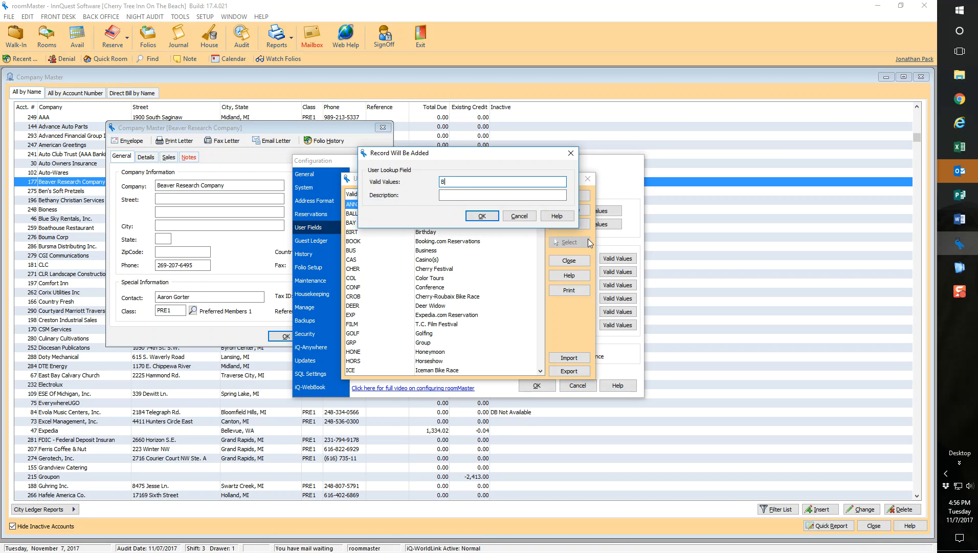
text(RC)
key(Tab)
text(Beac)
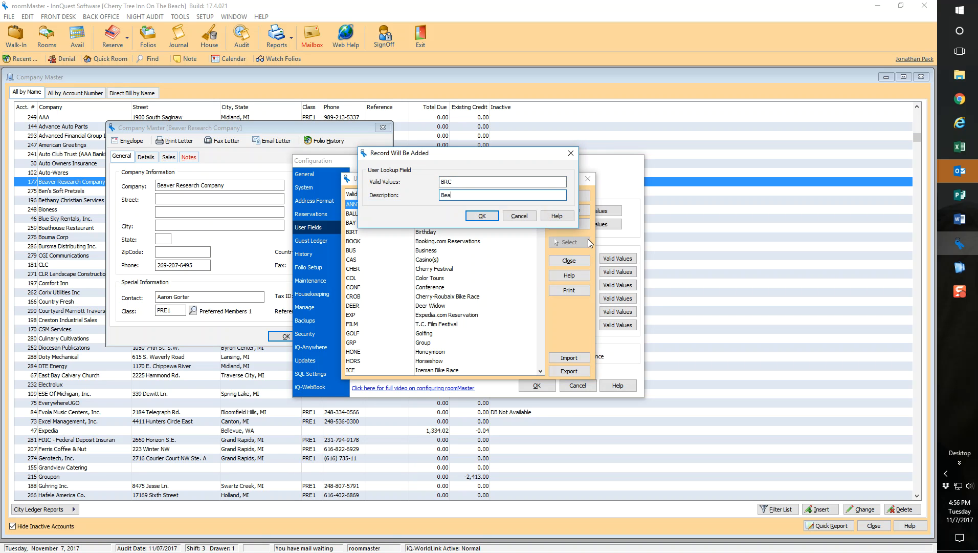
key(BackSpace)
text(ver Reserc)
key(BackSpace)
key(BackSpace)
text(arch Company)
key(Return)
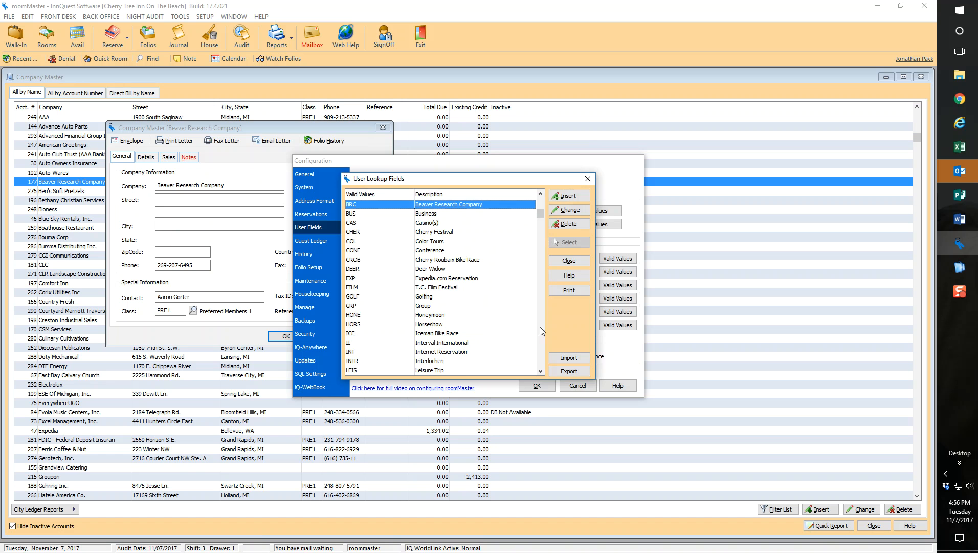
Step: Close the valid values list and save both the configuration and the Beaver Research Company record
click(569, 261)
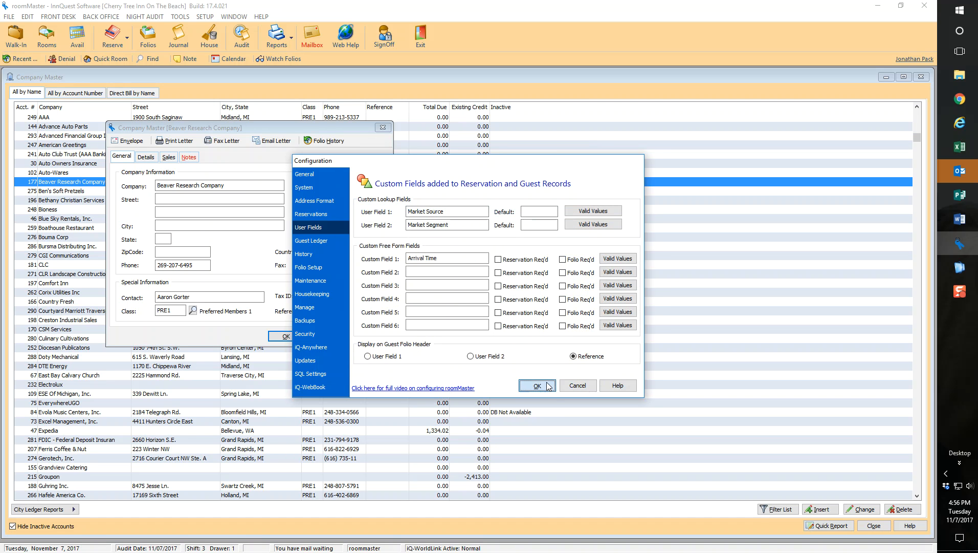
click(548, 386)
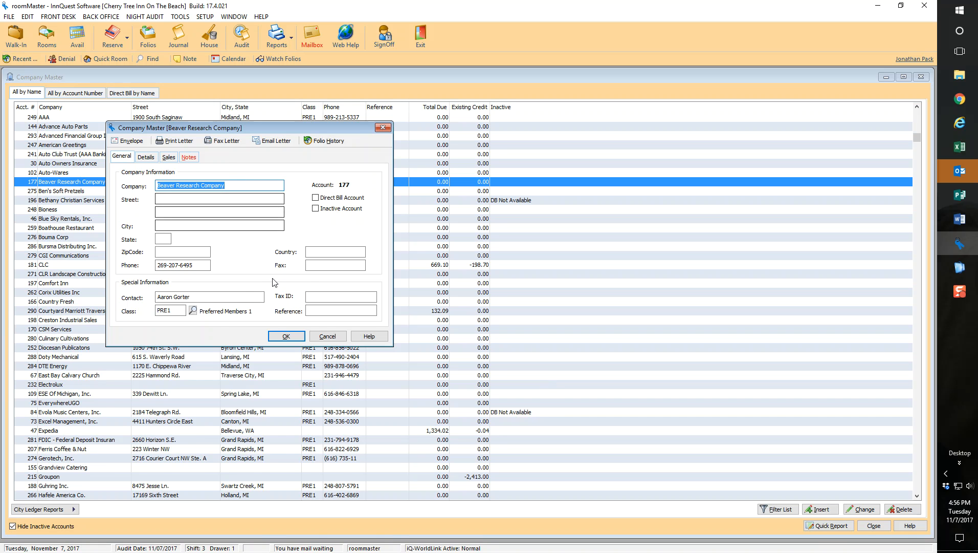
click(286, 337)
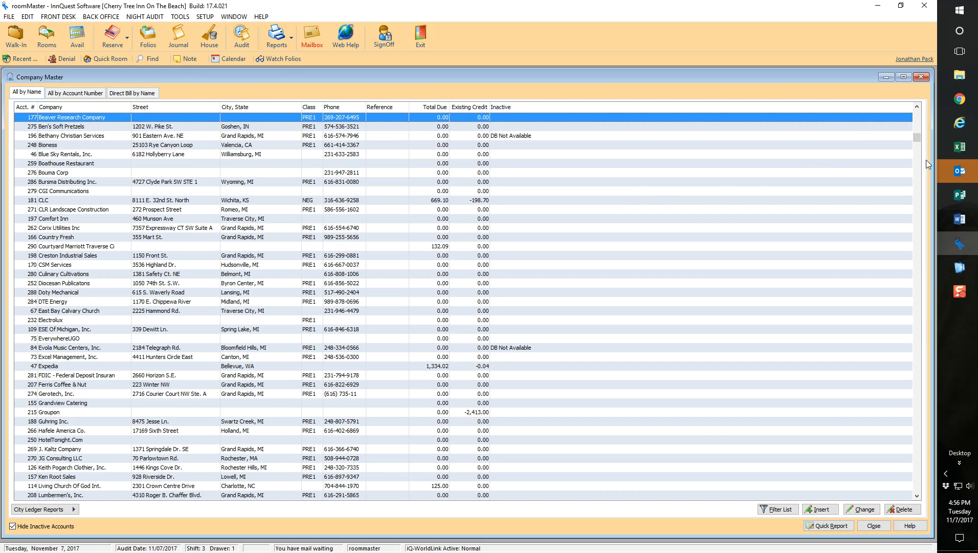
Step: Switch to iQ-WebBook in Chrome and view the rate options on the hotel's public booking site
click(960, 98)
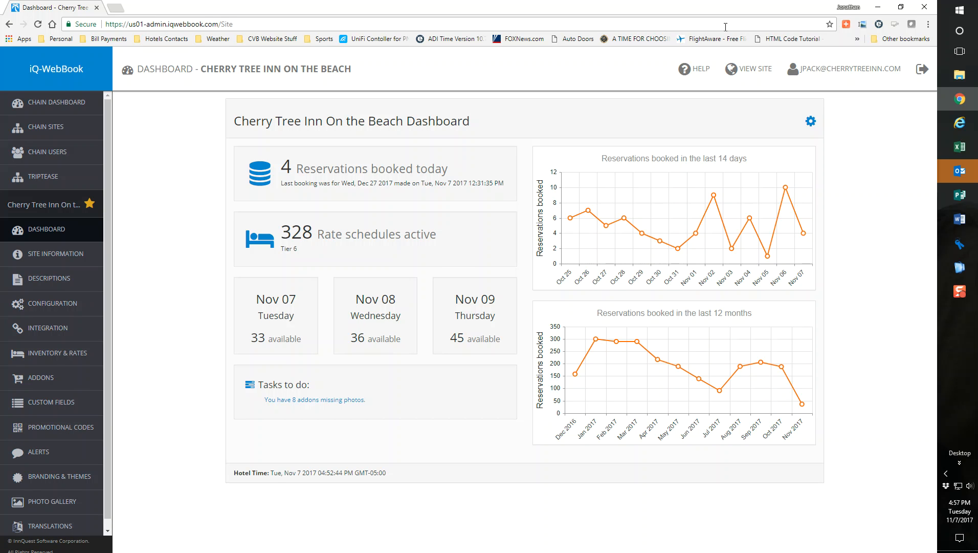
click(751, 70)
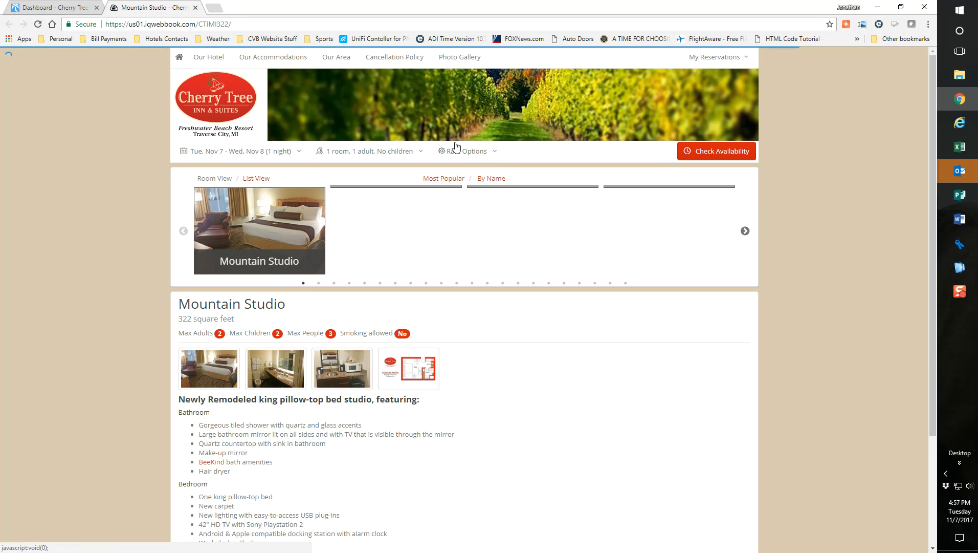
click(463, 151)
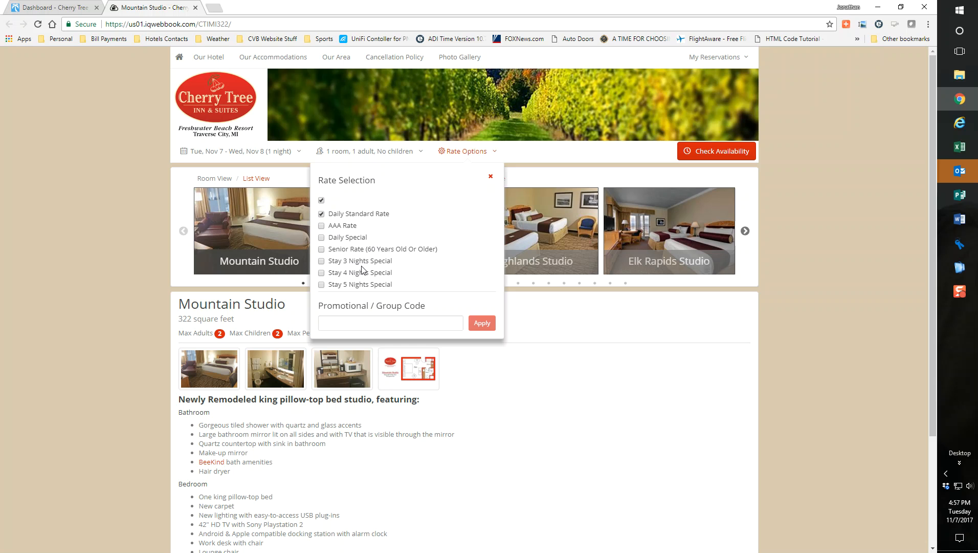
Step: Start a new promotional code BRC in the admin site, described as Beaver Research Company Special Rate, and make it always available
click(39, 6)
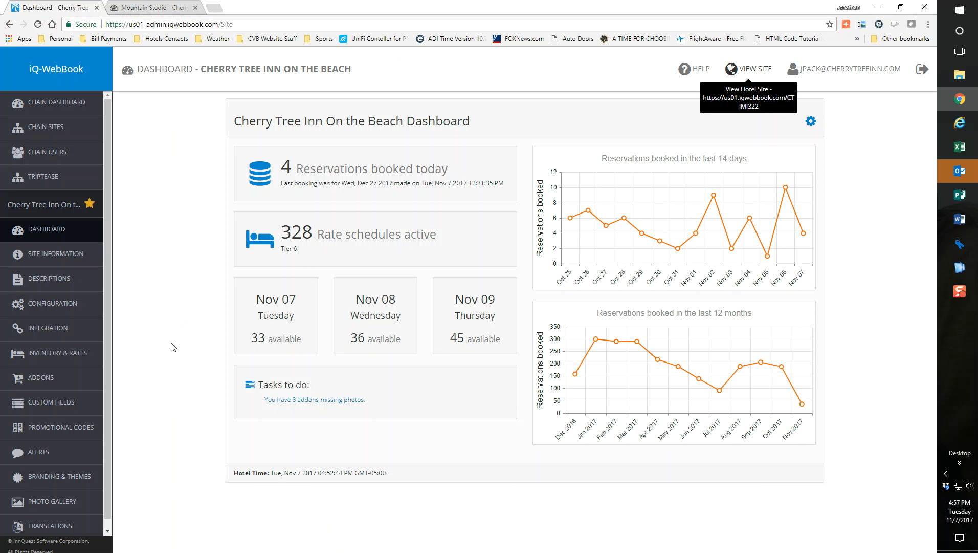
click(60, 431)
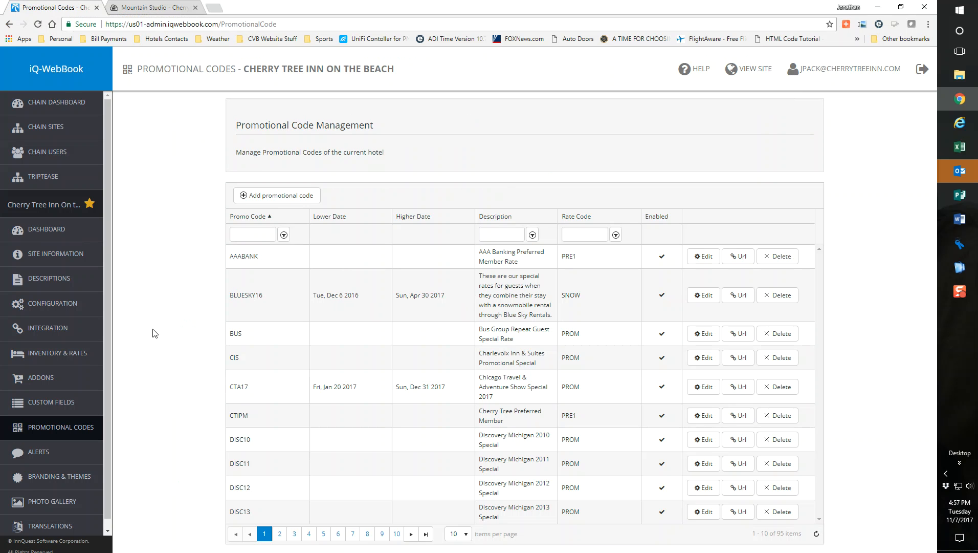
click(264, 204)
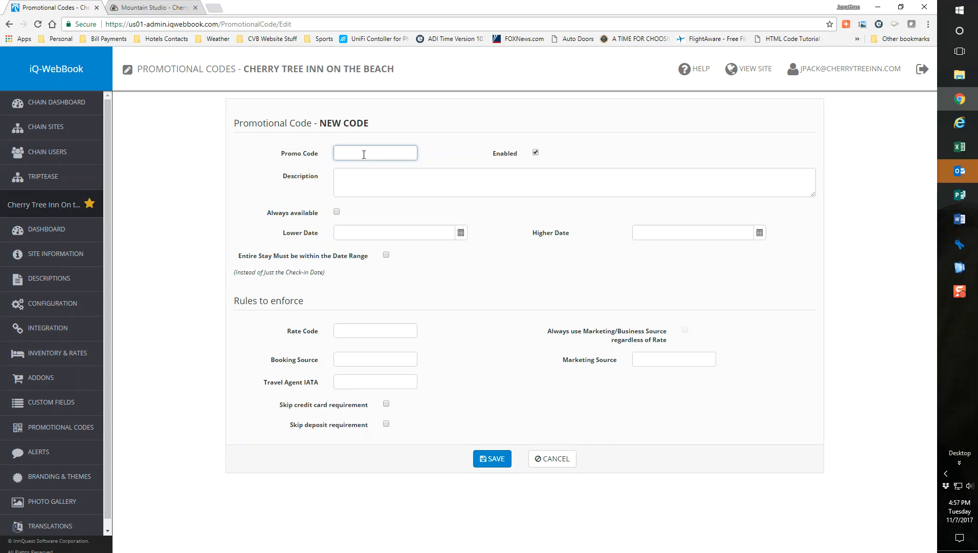
key(Tab)
click(459, 184)
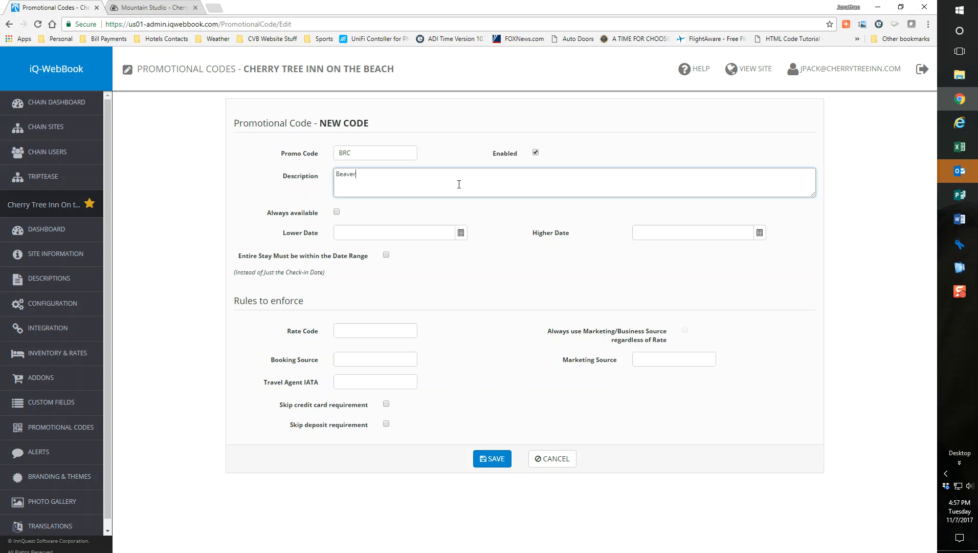
text(Beaver Research Company Special Rate)
click(337, 212)
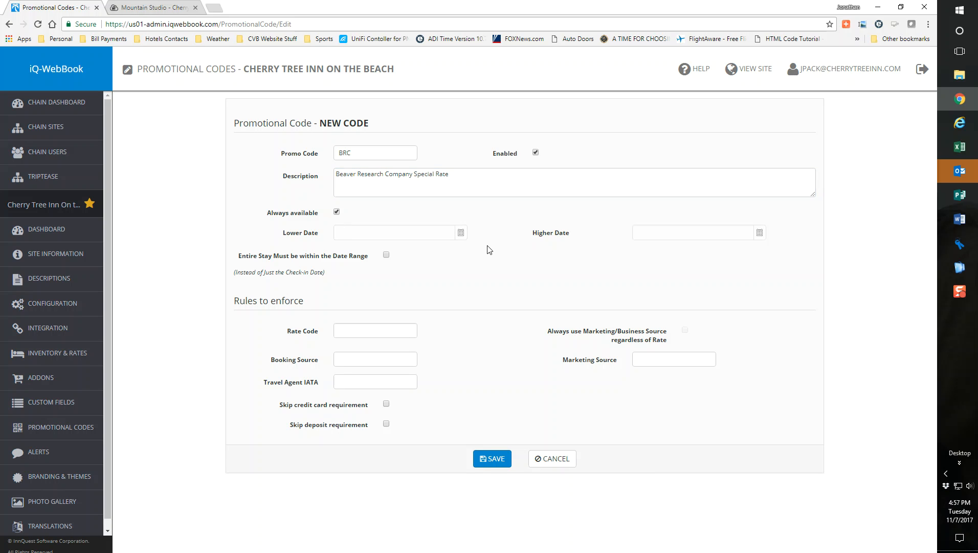
Step: Set the promotional code's rate code to PRE1, its booking source to WBE and its marketing source to BRC
click(351, 329)
text(PRE1)
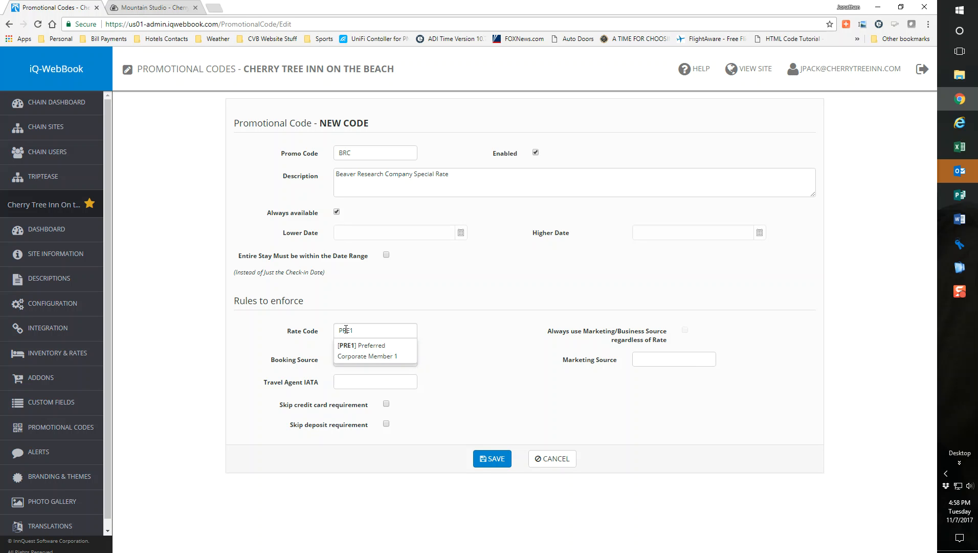
click(365, 352)
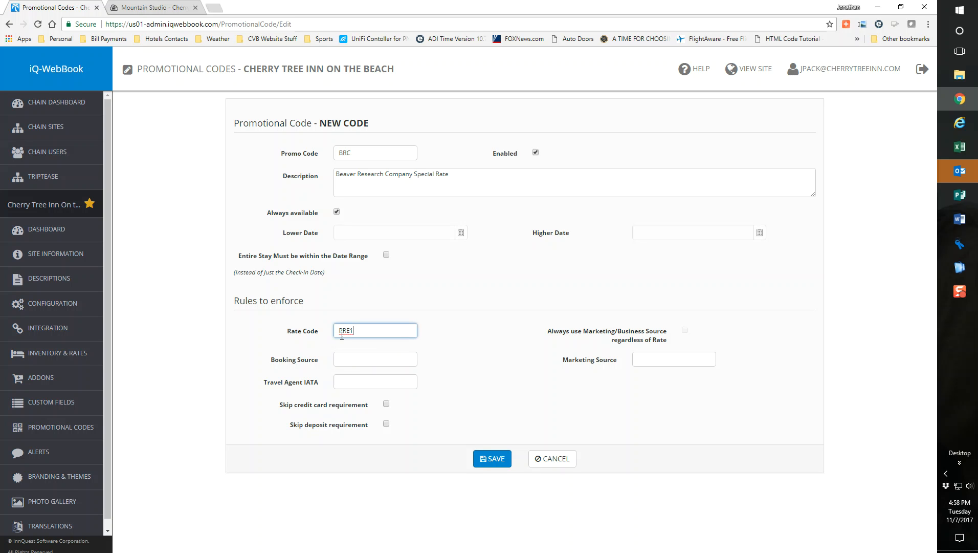
click(352, 361)
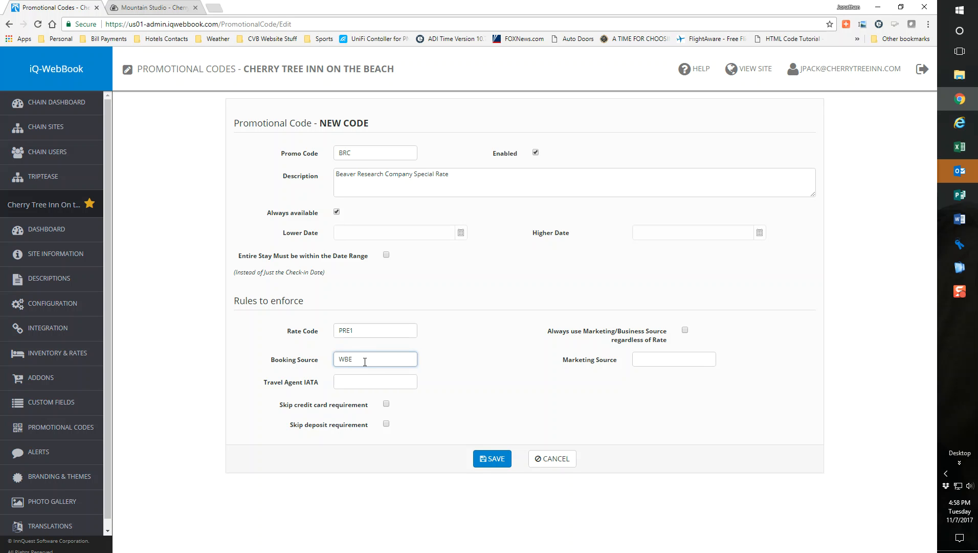
click(658, 359)
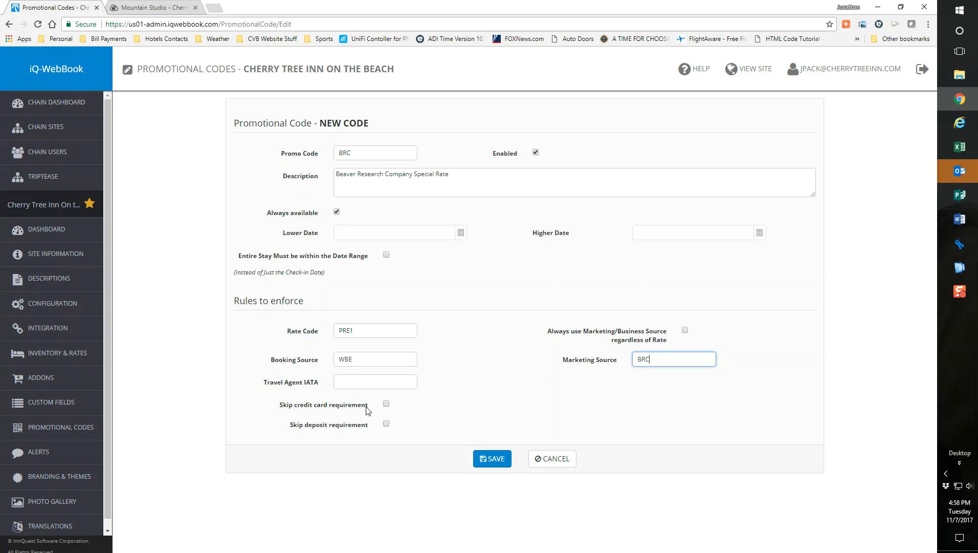
Step: Skip the credit card requirement for the BRC promotional code and save the code
click(385, 410)
click(387, 404)
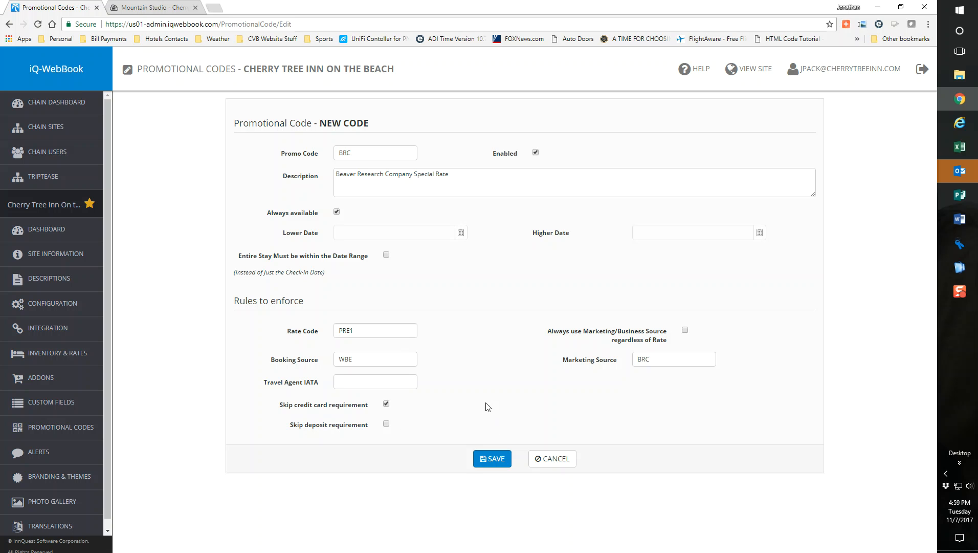
click(491, 457)
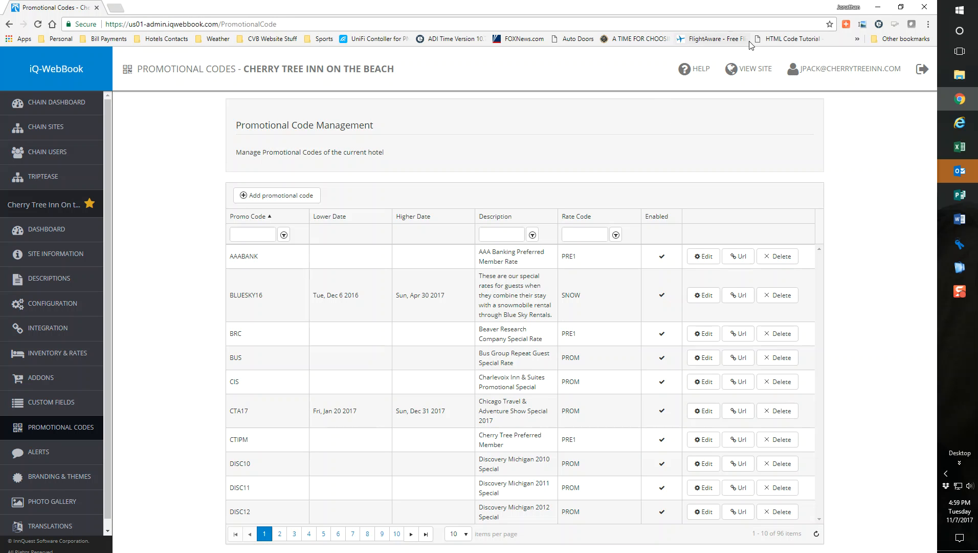
Step: Open the hotel's public booking site, apply promotional code BRC in the rate options, and check availability for Nov 7 to Nov 8
click(752, 71)
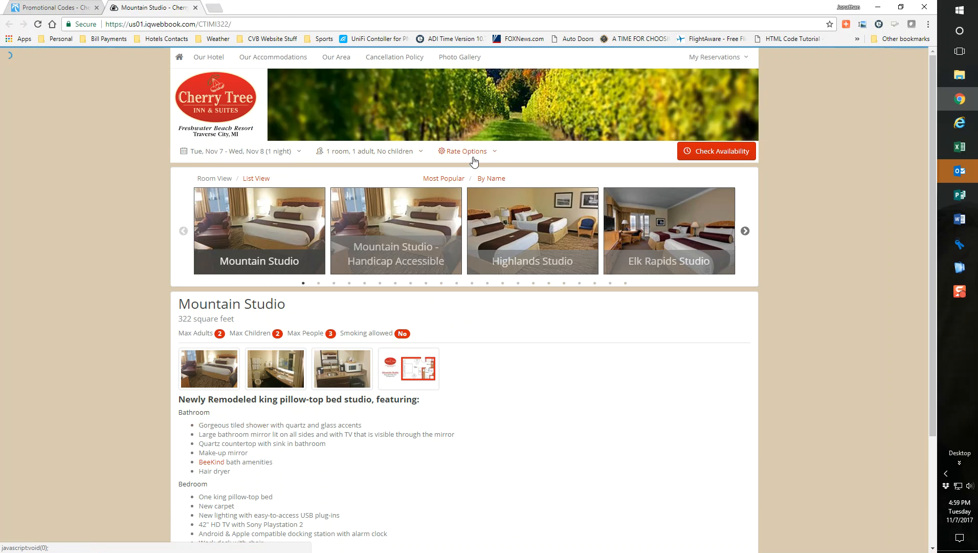
click(466, 151)
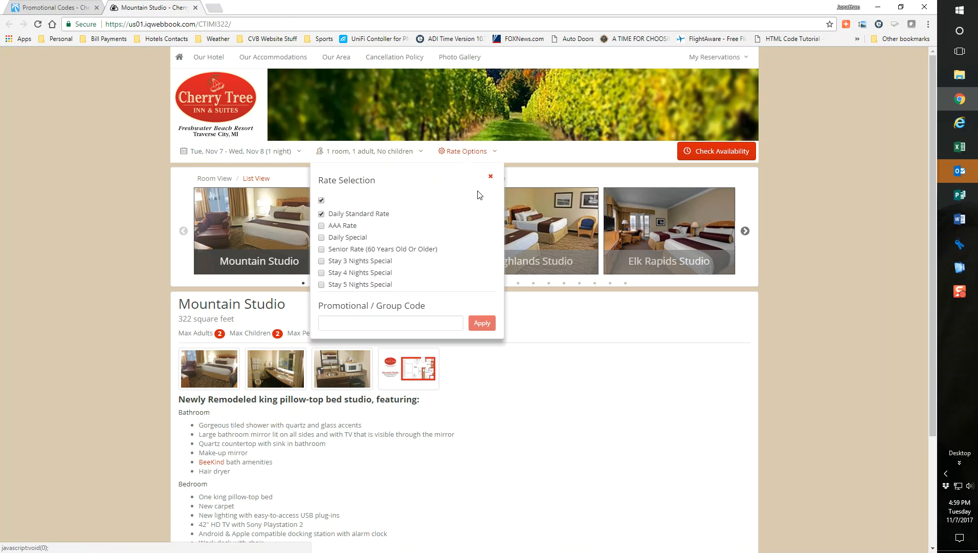
click(394, 323)
text(BRC)
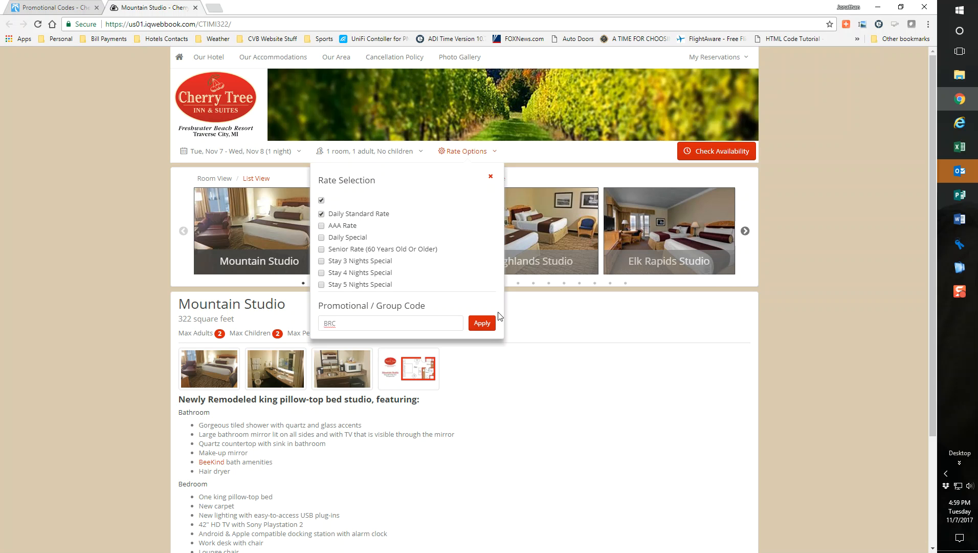
click(482, 322)
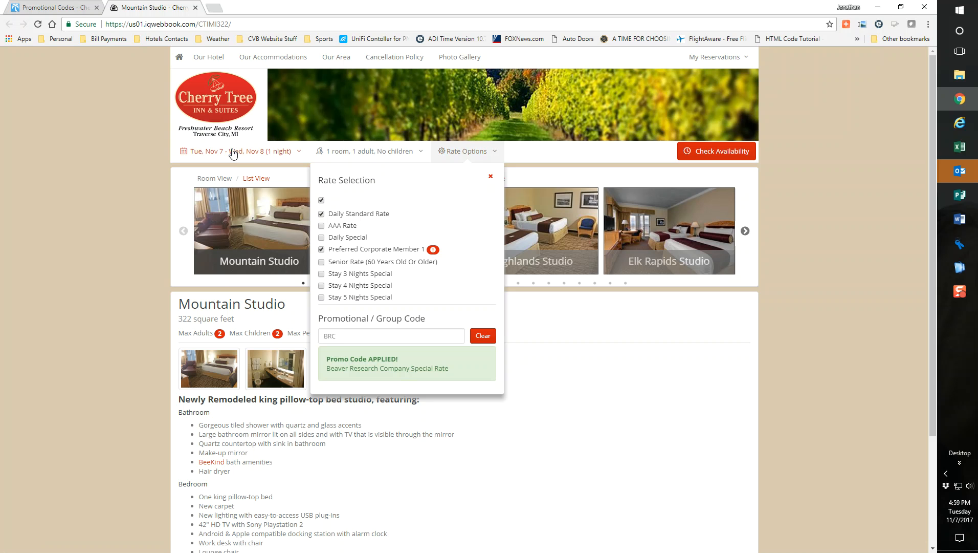
click(707, 156)
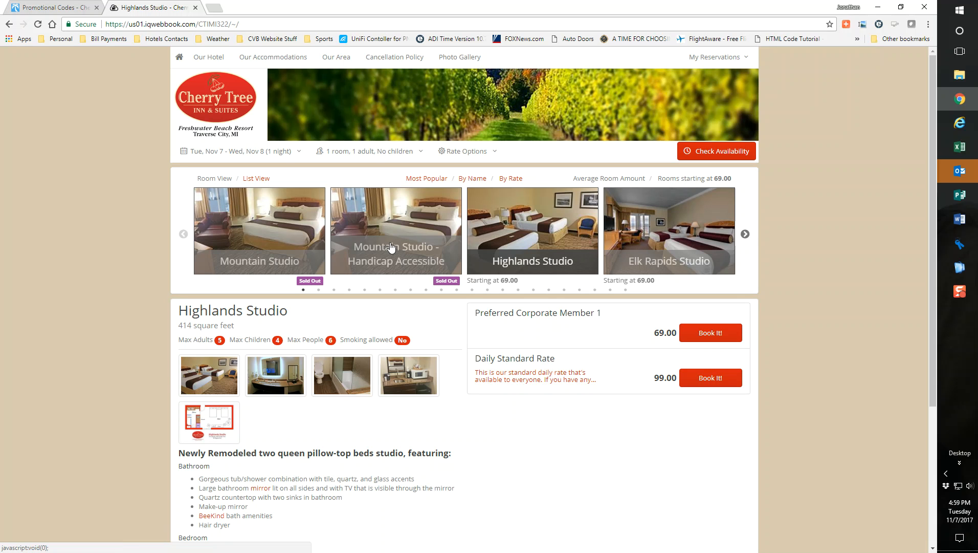
Step: Browse the room types with their starting rates and view the Walloon Lake Suite's details and availability
click(746, 235)
click(745, 236)
click(746, 235)
click(746, 236)
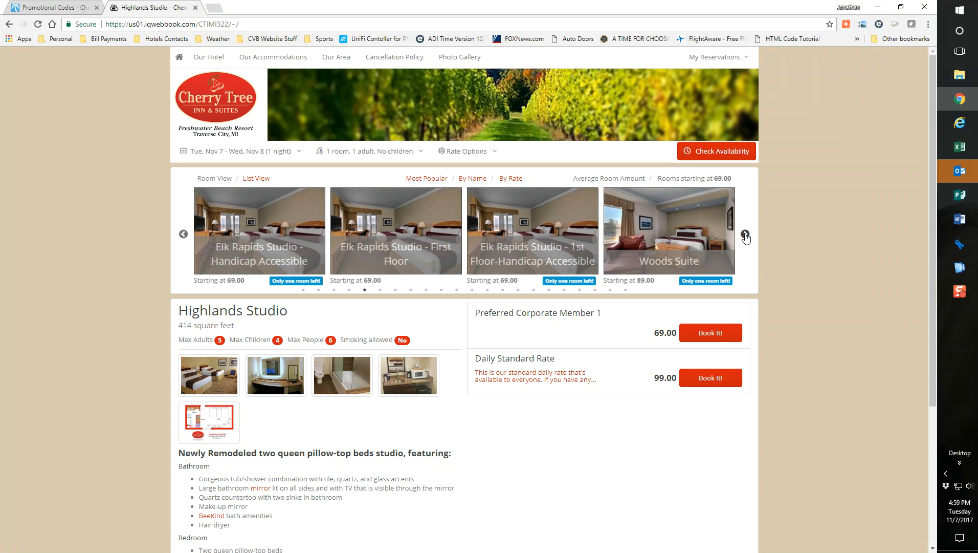
click(746, 235)
click(745, 235)
click(746, 235)
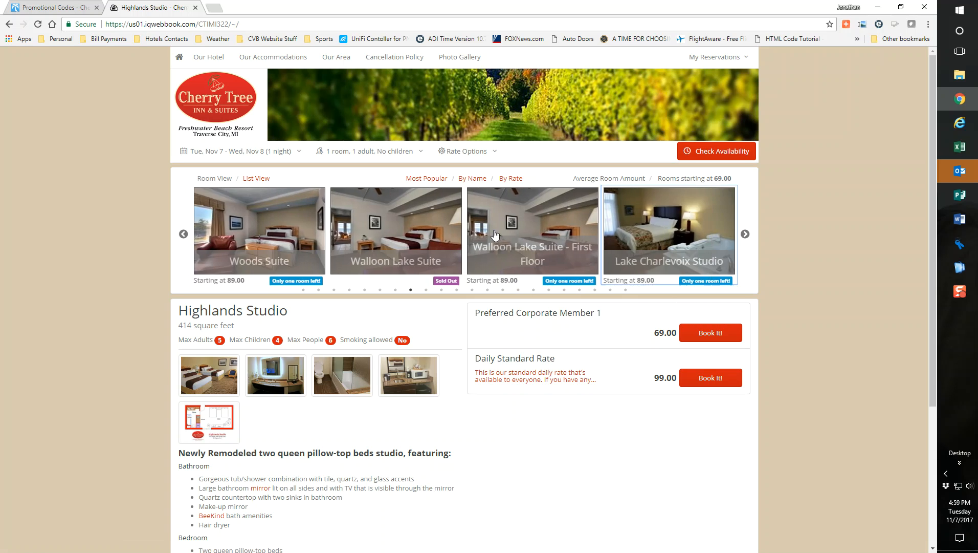
click(396, 256)
Step: Review the starting rates and availability of the remaining room types through Harbor Springs Suite, and return to the first rooms
click(746, 236)
click(746, 236)
click(745, 235)
click(746, 236)
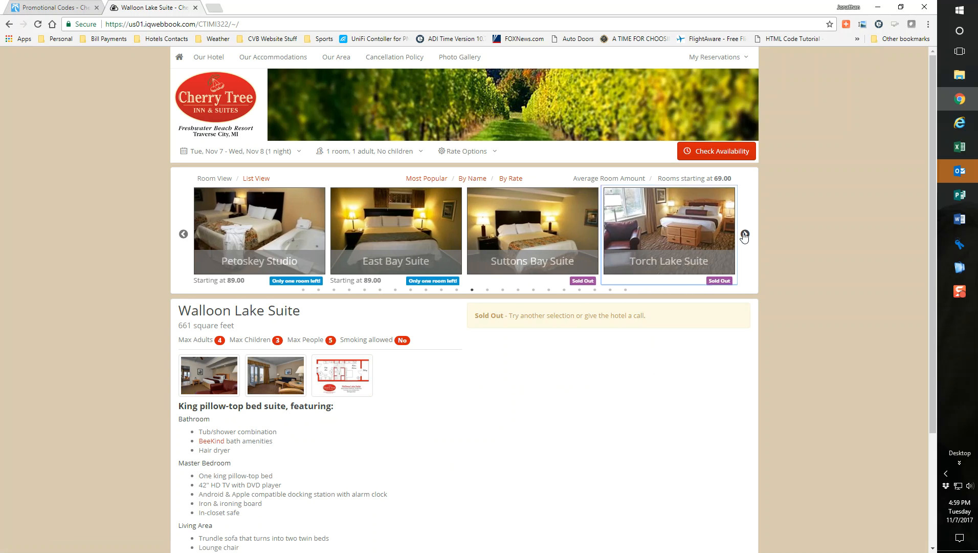
click(745, 236)
click(745, 235)
click(745, 235)
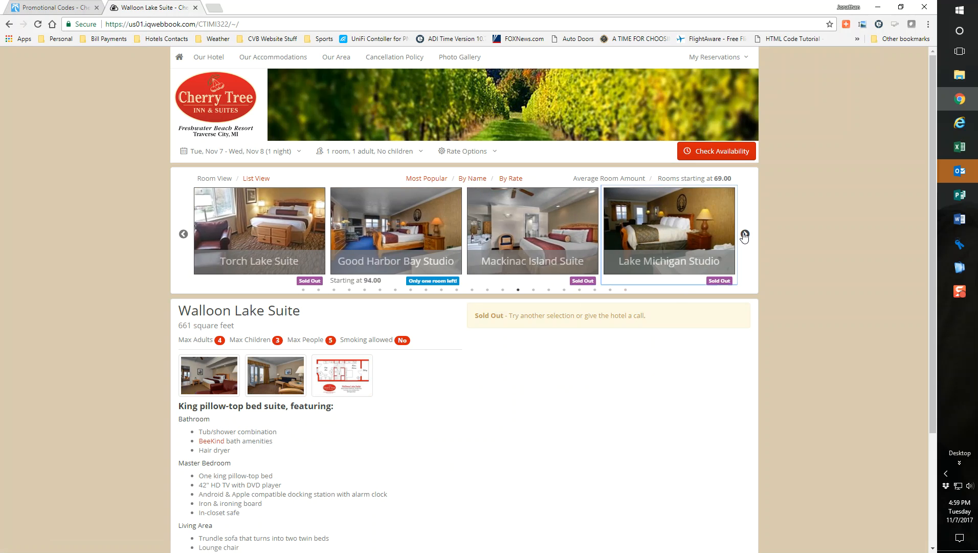
click(745, 235)
click(745, 234)
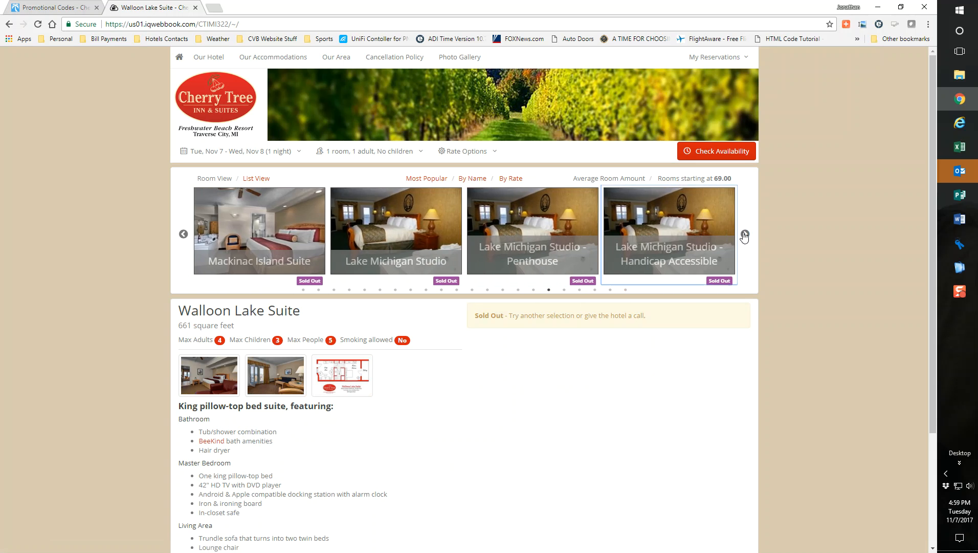
click(745, 234)
click(746, 235)
click(745, 235)
click(745, 235)
click(745, 235)
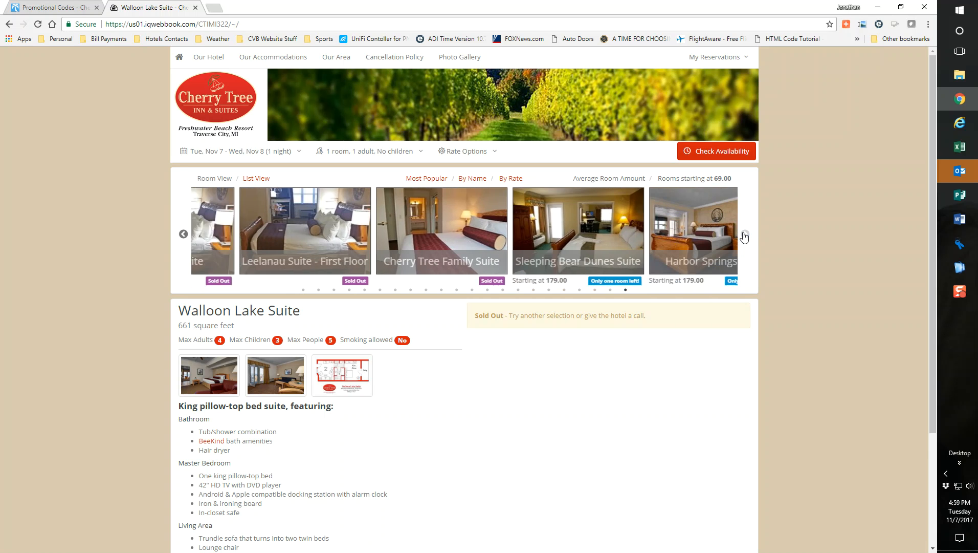
click(304, 289)
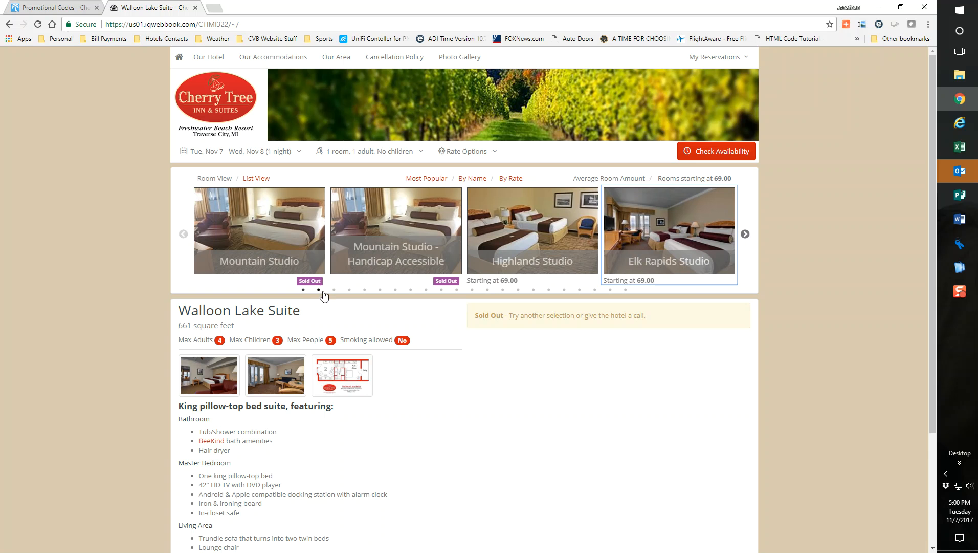